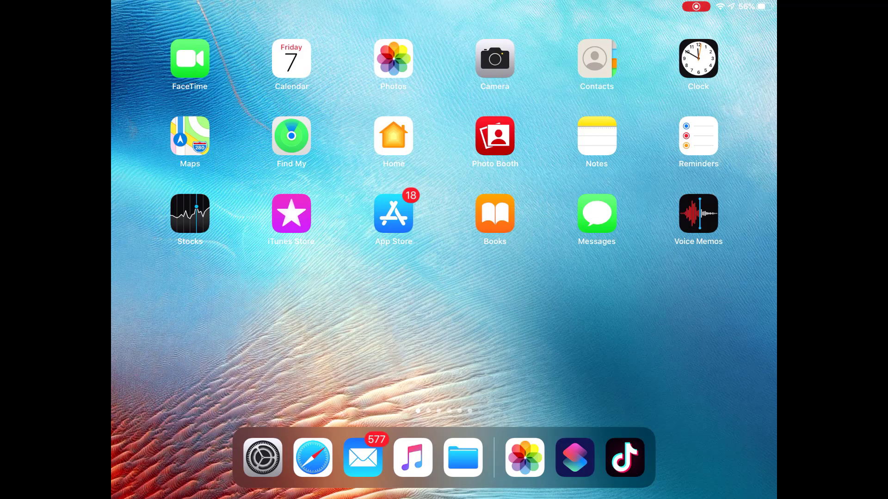
Briefly visit Settings, return home, then launch Shortcuts from the dock.
{"action": "left_click", "coordinate": [263, 457]}
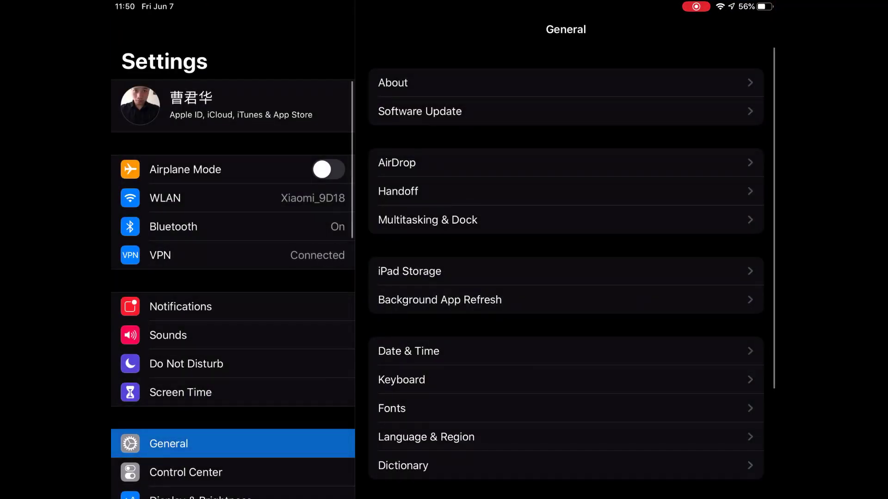
{"action": "key", "text": "super+h"}
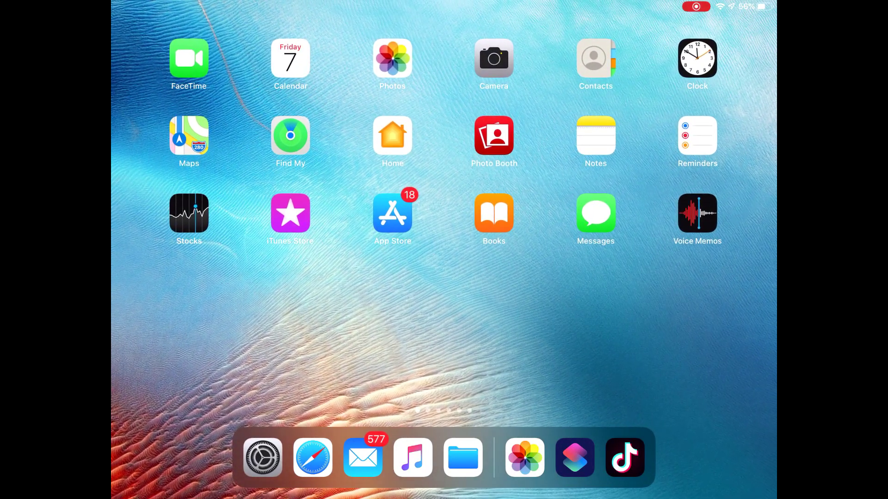
{"action": "left_click", "coordinate": [575, 458]}
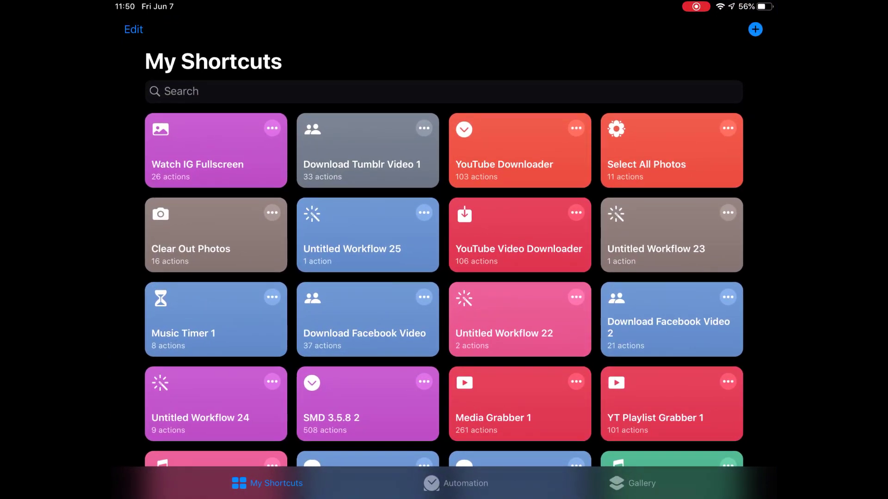
Create a new personal automation using the Time of Day trigger.
{"action": "left_click", "coordinate": [455, 483]}
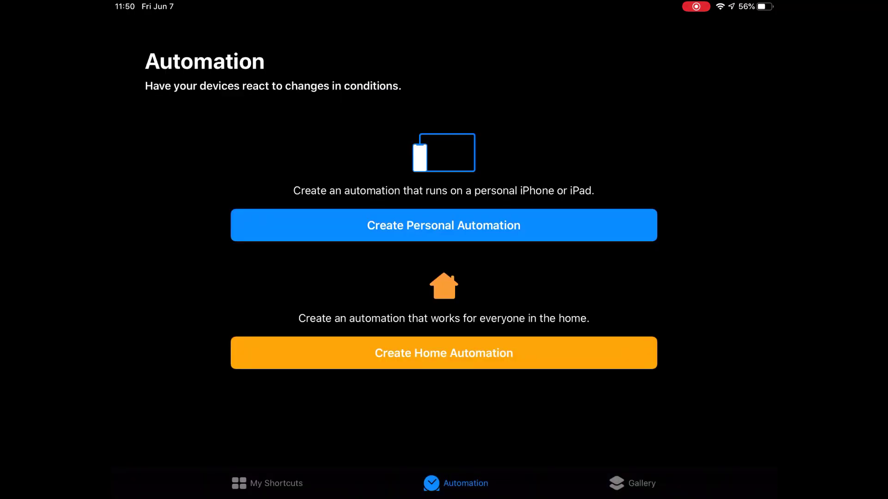
{"action": "left_click", "coordinate": [443, 225]}
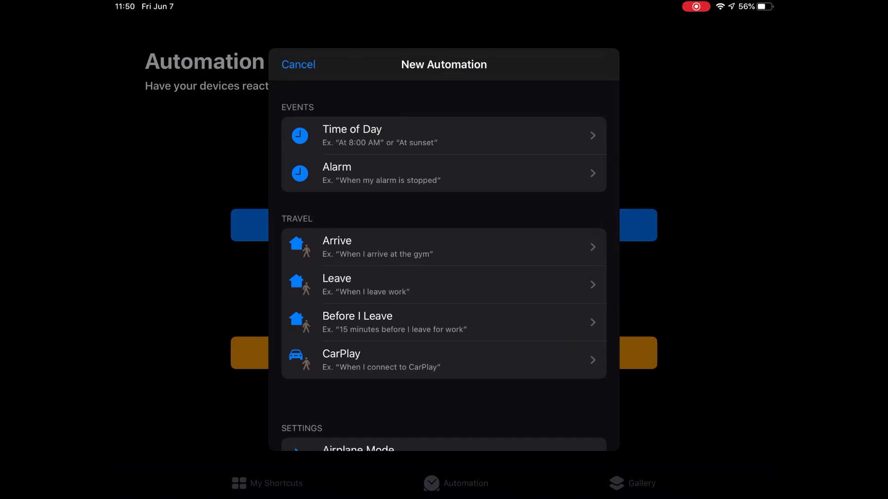
{"action": "scroll", "coordinate": [444, 268], "scroll_direction": "down", "scroll_amount": 5}
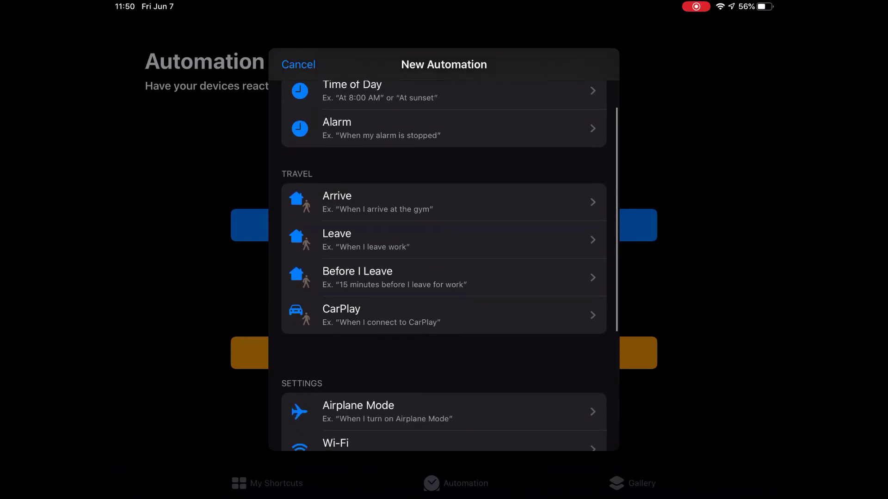
{"action": "scroll", "coordinate": [444, 268], "scroll_direction": "up", "scroll_amount": 2}
{"action": "scroll", "coordinate": [444, 268], "scroll_direction": "up", "scroll_amount": 3}
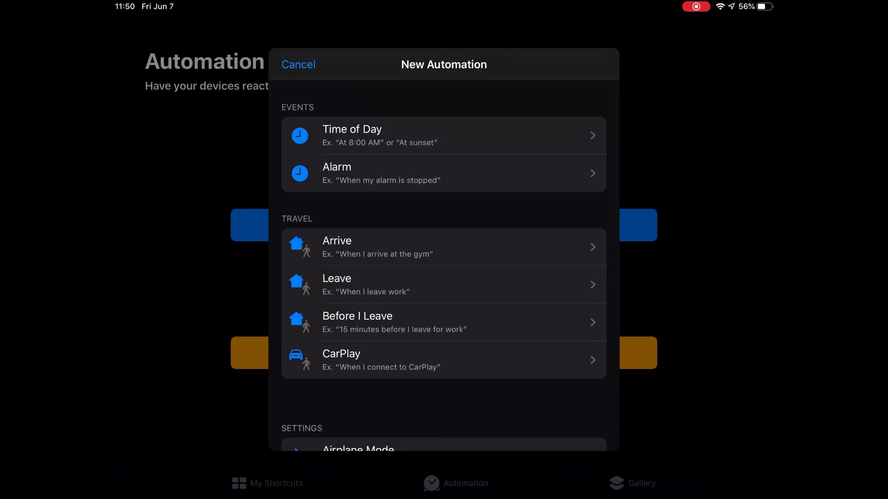
{"action": "left_click", "coordinate": [351, 135]}
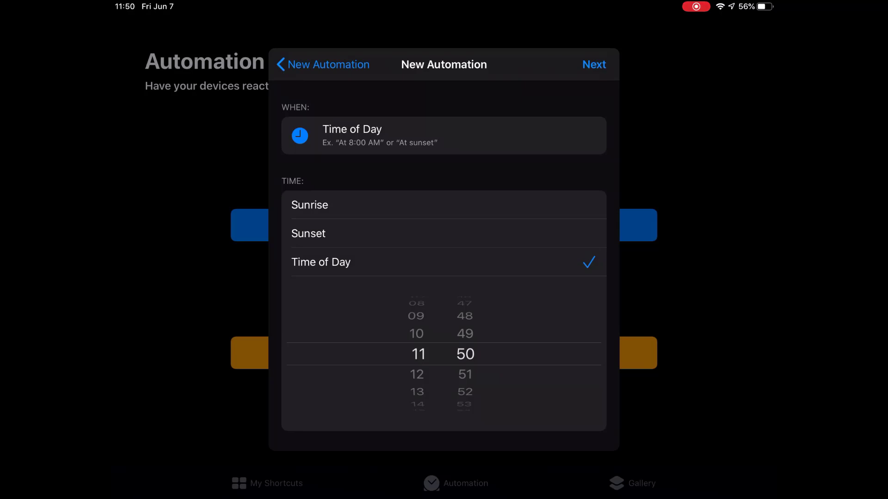
Roll the hour wheel to 12 and the minute wheel to 00.
{"action": "left_click_drag", "start_coordinate": [417, 365], "coordinate": [418, 346]}
{"action": "left_click_drag", "start_coordinate": [464, 323], "coordinate": [465, 398]}
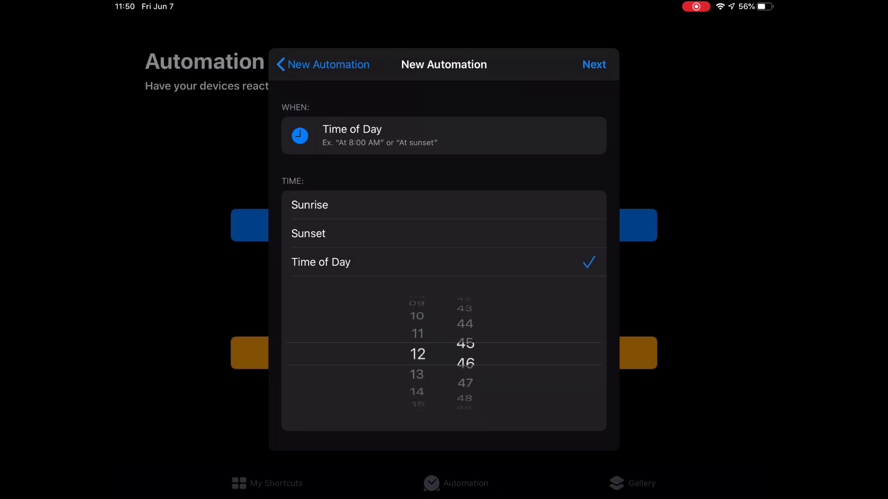
{"action": "left_click_drag", "start_coordinate": [465, 323], "coordinate": [465, 397]}
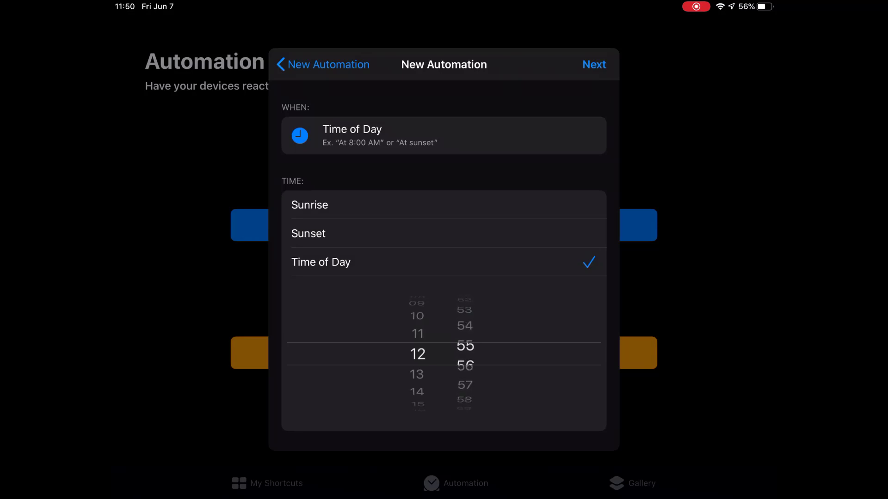
{"action": "left_click_drag", "start_coordinate": [464, 365], "coordinate": [465, 266]}
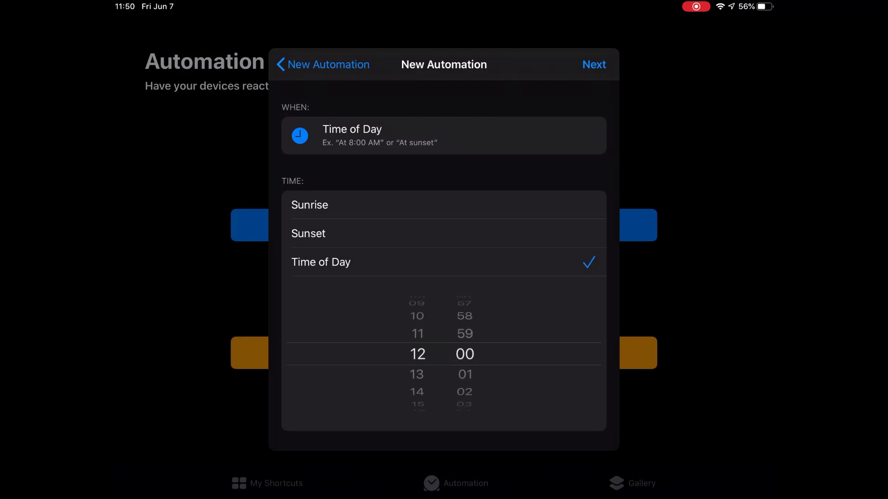
{"action": "mouse_move", "coordinate": [464, 366]}
{"action": "left_mouse_down"}
{"action": "mouse_move", "coordinate": [465, 326]}
{"action": "mouse_move", "coordinate": [465, 366]}
{"action": "left_mouse_up"}
Add a Text action from the action search and enter 'Hi' as its content.
{"action": "left_click", "coordinate": [594, 64]}
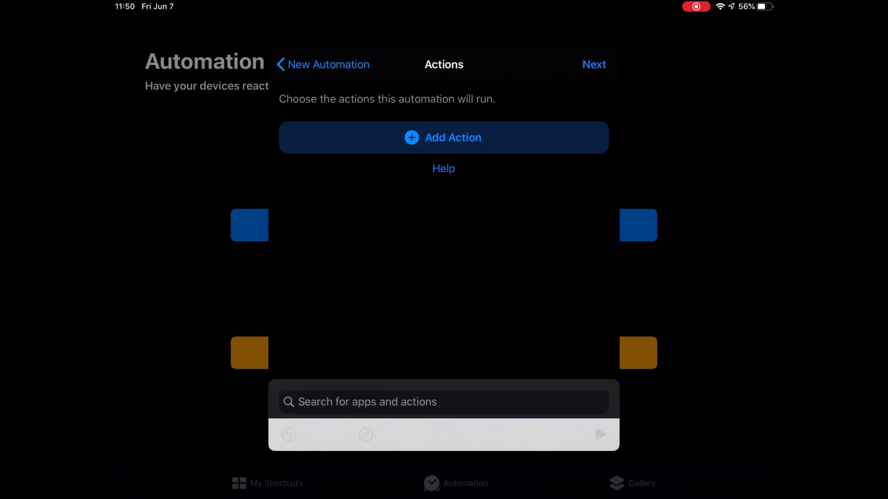
{"action": "left_click", "coordinate": [443, 137]}
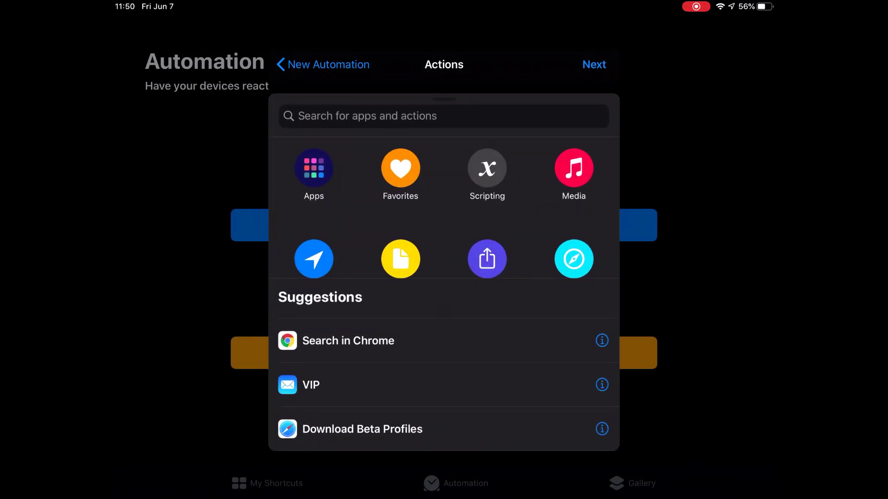
{"action": "left_click", "coordinate": [367, 116]}
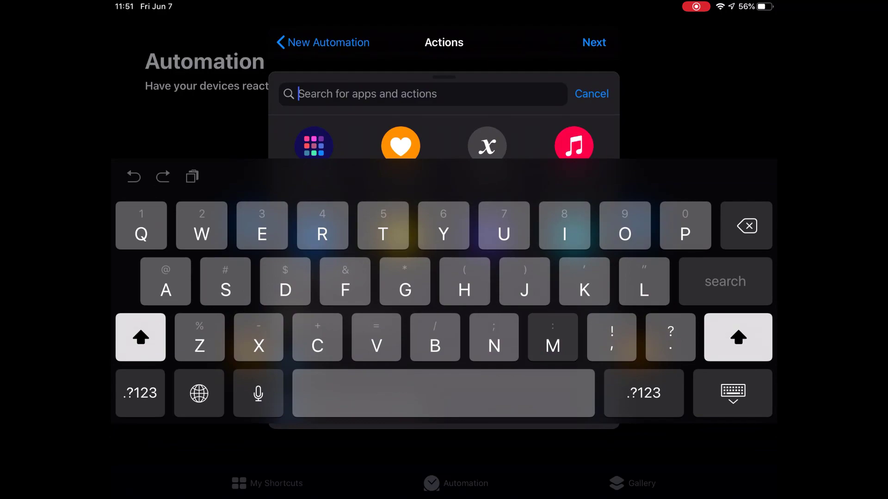
{"action": "type", "text": "Me"}
{"action": "key", "text": "BackSpace"}
{"action": "key", "text": "BackSpace"}
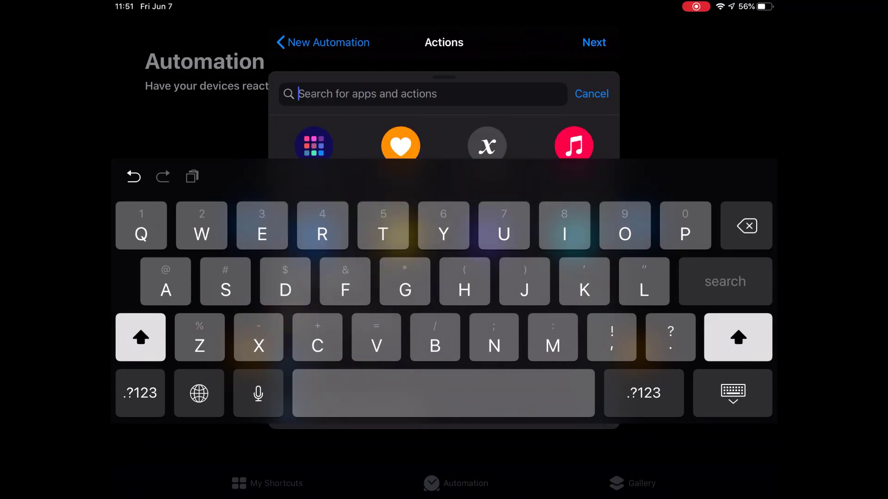
{"action": "type", "text": "Text"}
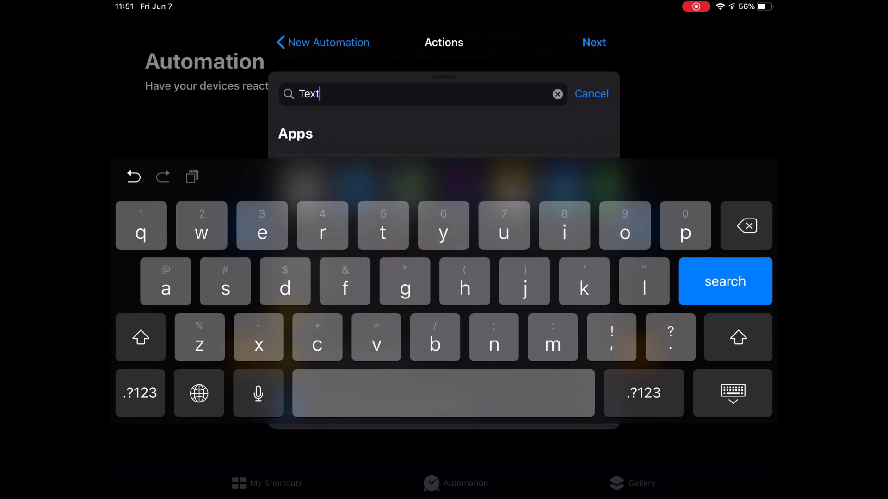
{"action": "key", "text": "Return"}
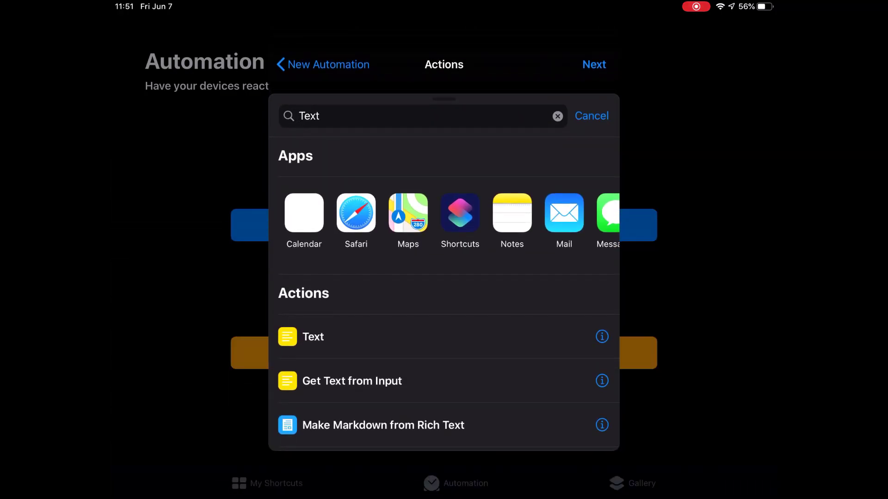
{"action": "left_click", "coordinate": [313, 336]}
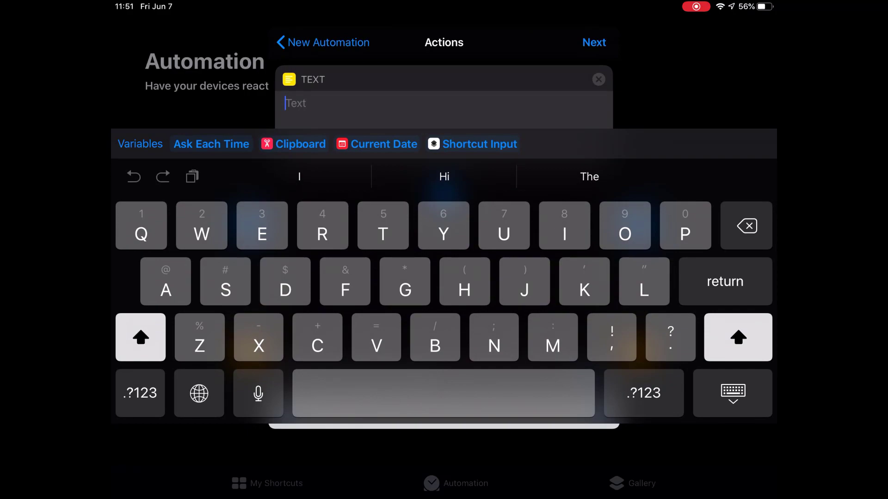
{"action": "type", "text": "Hi"}
{"action": "left_click", "coordinate": [733, 393]}
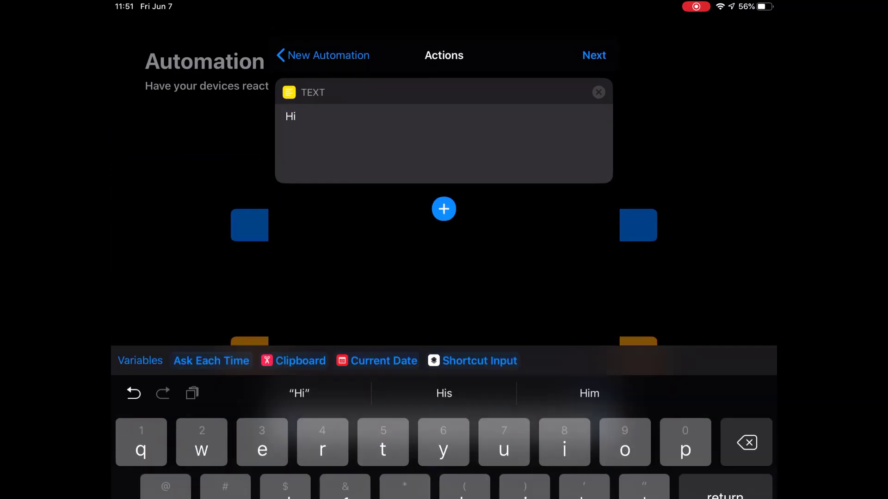
Search 'Message' and add the Send Message action below the Text action.
{"action": "left_click", "coordinate": [444, 218]}
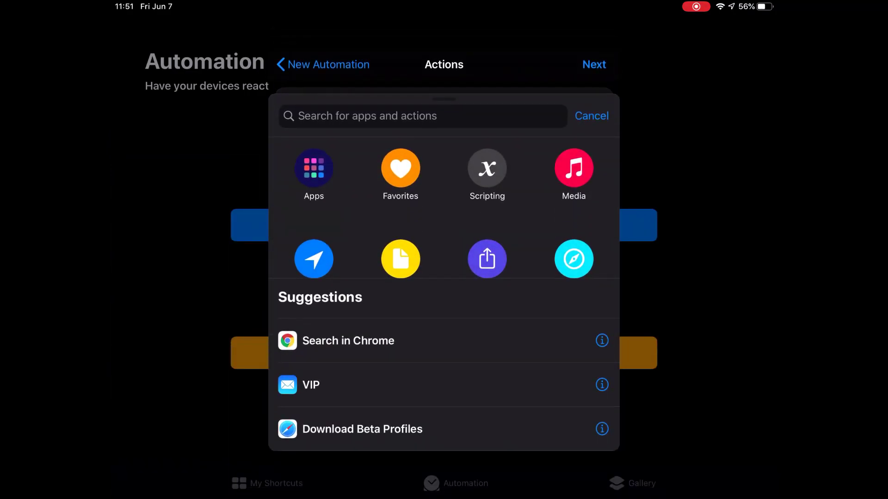
{"action": "left_click", "coordinate": [367, 115]}
{"action": "type", "text": "M"}
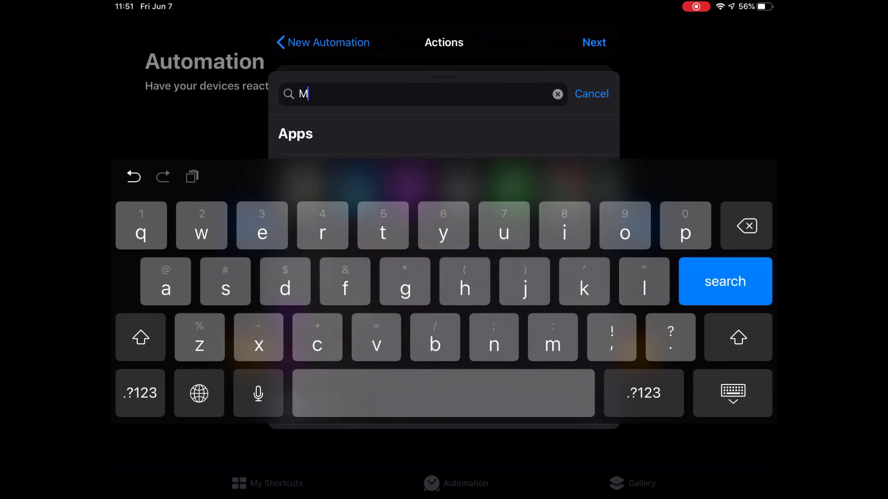
{"action": "type", "text": "essa"}
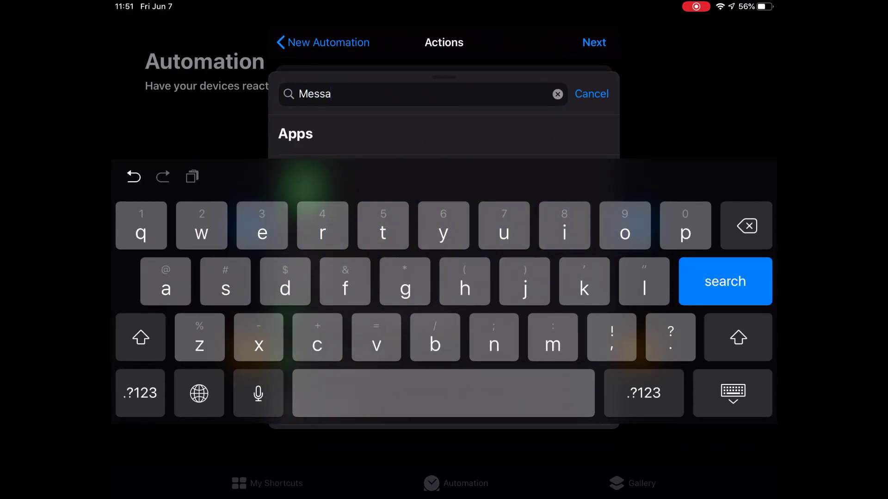
{"action": "type", "text": "ge"}
{"action": "left_click", "coordinate": [733, 394]}
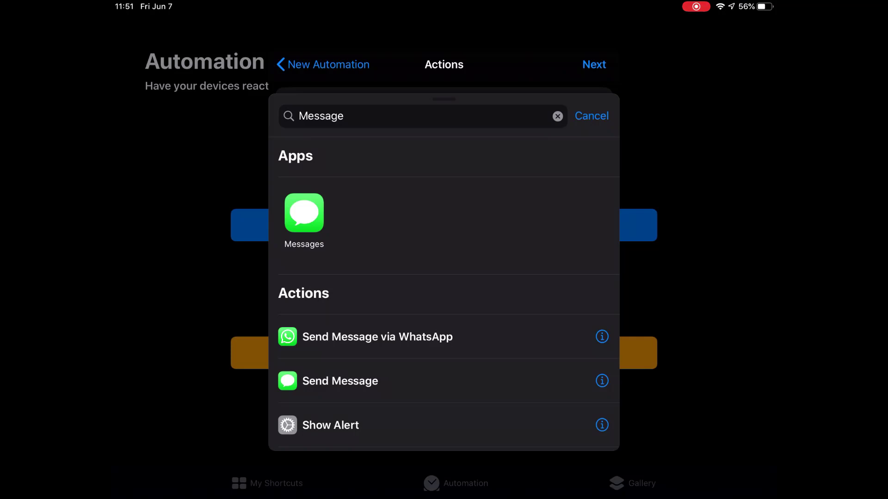
{"action": "left_click", "coordinate": [340, 381]}
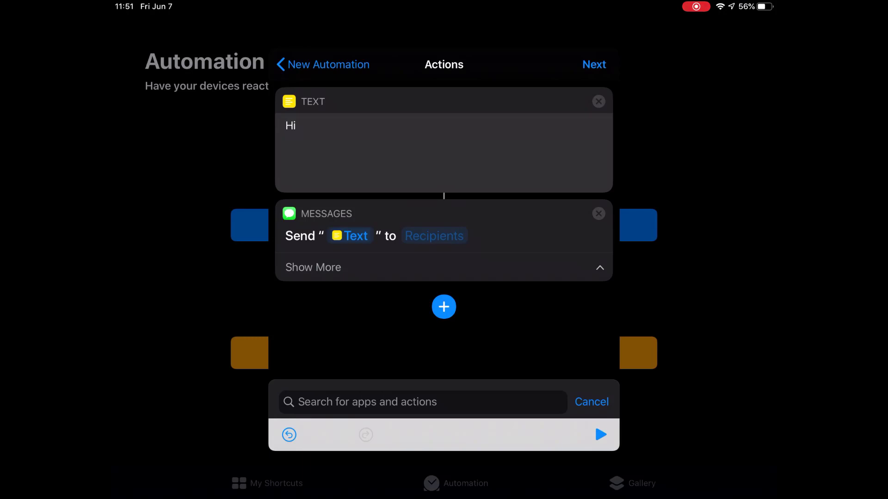
Set the Send Message recipient to a contact picked from Contacts.
{"action": "left_click", "coordinate": [313, 268]}
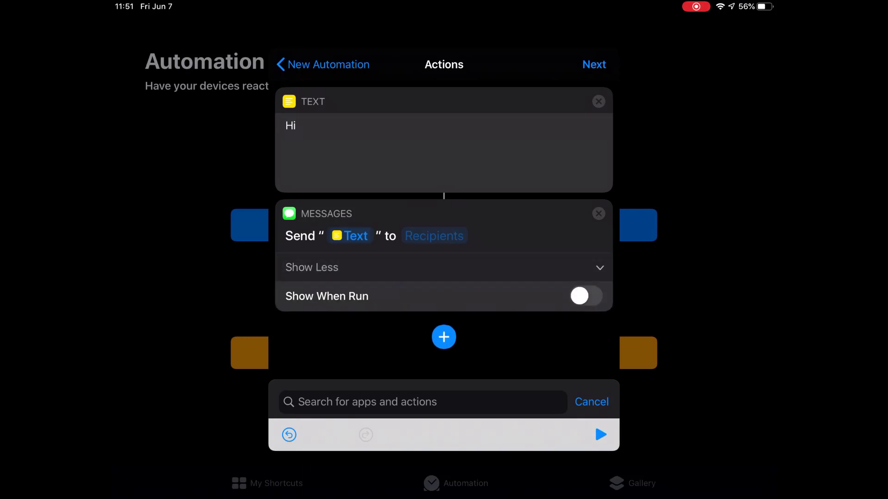
{"action": "left_click", "coordinate": [434, 236]}
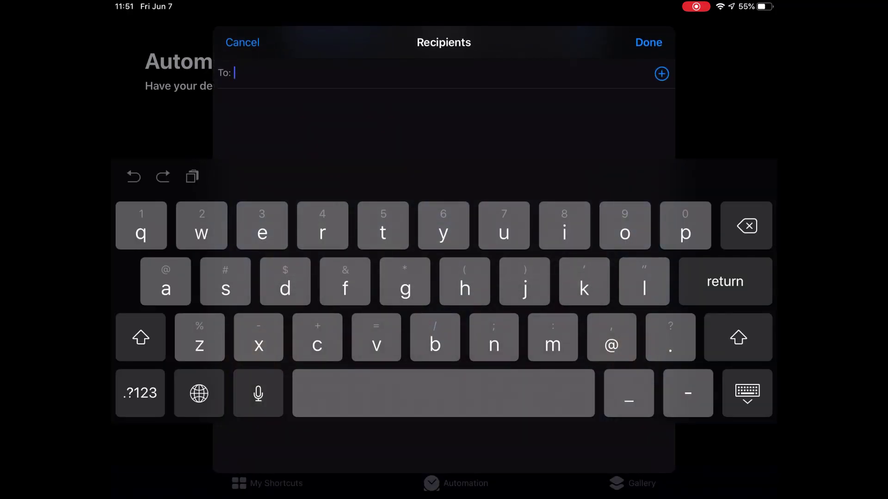
{"action": "left_click", "coordinate": [661, 73]}
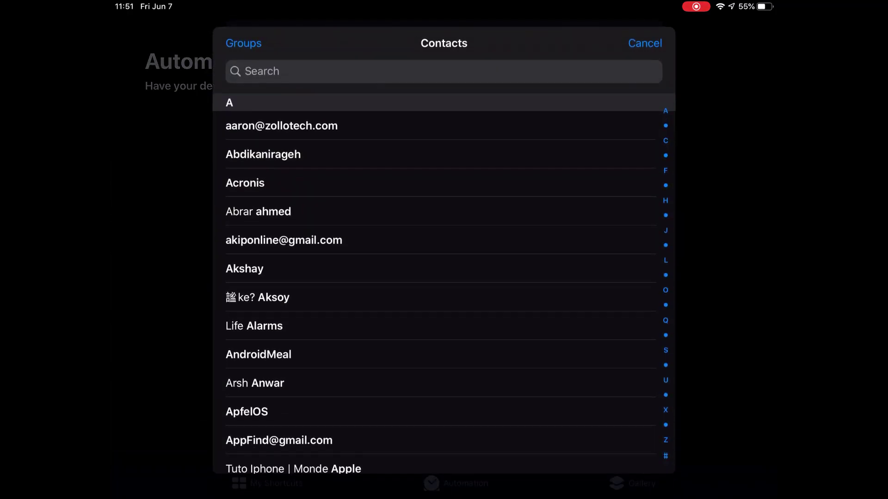
{"action": "scroll", "coordinate": [439, 277], "scroll_direction": "down", "scroll_amount": 5}
{"action": "scroll", "coordinate": [444, 277], "scroll_direction": "down", "scroll_amount": 3}
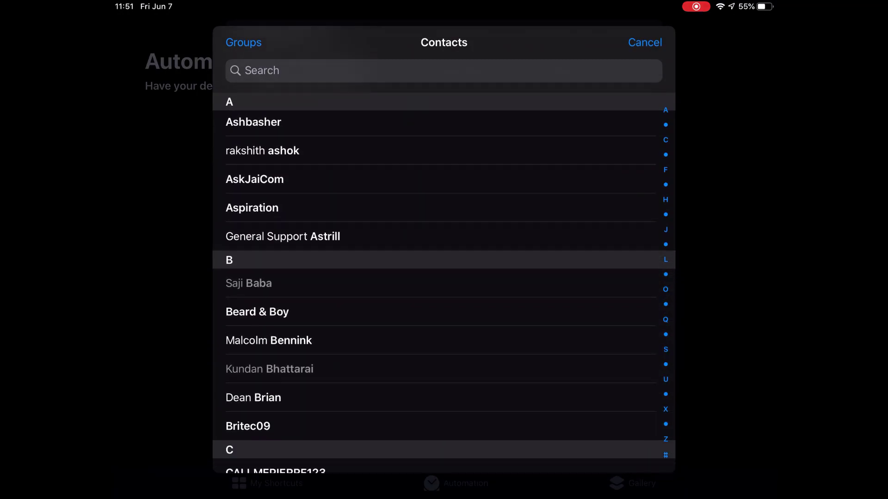
{"action": "scroll", "coordinate": [444, 278], "scroll_direction": "down", "scroll_amount": 2}
{"action": "scroll", "coordinate": [444, 278], "scroll_direction": "down", "scroll_amount": 5}
{"action": "scroll", "coordinate": [444, 277], "scroll_direction": "down", "scroll_amount": 3}
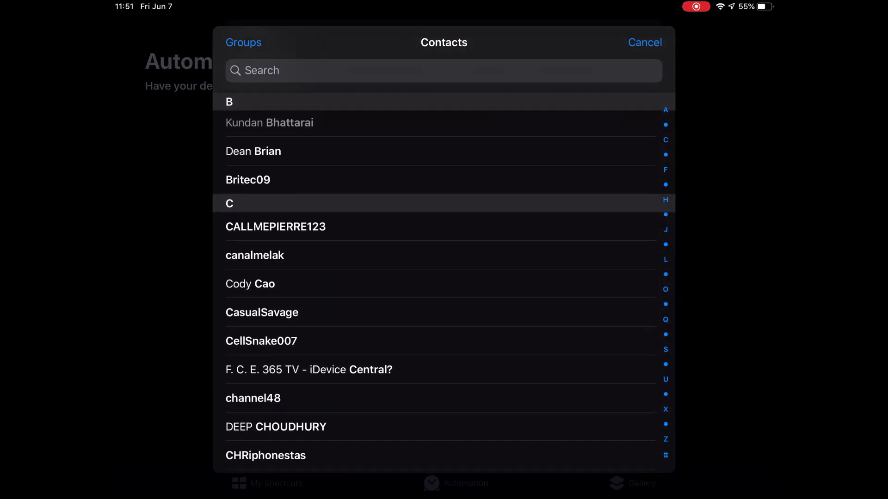
{"action": "left_click", "coordinate": [250, 284]}
{"action": "left_click", "coordinate": [648, 42]}
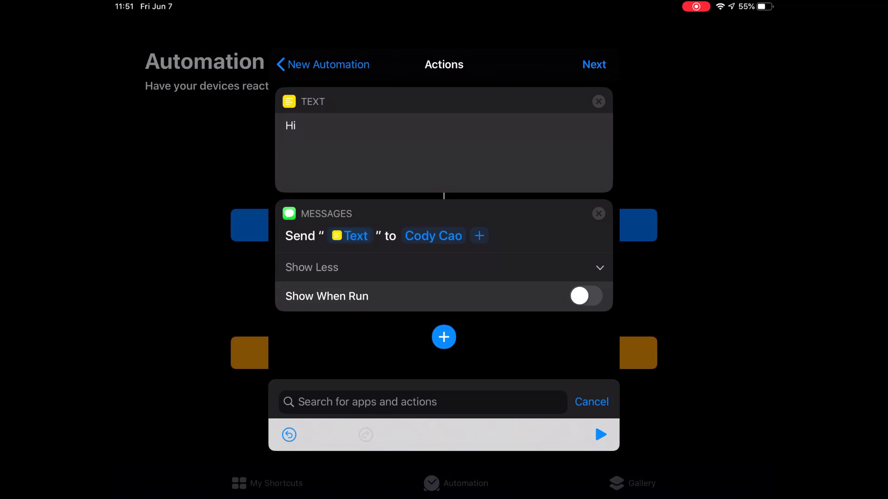
{"action": "scroll", "coordinate": [443, 208], "scroll_direction": "down", "scroll_amount": 2}
Review the 12:00 automation summary and save it.
{"action": "left_click", "coordinate": [594, 64]}
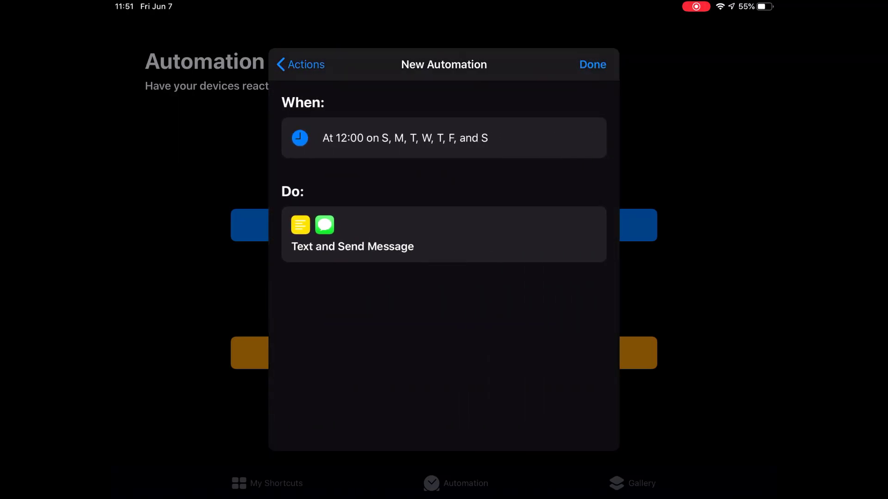
{"action": "left_click", "coordinate": [593, 65]}
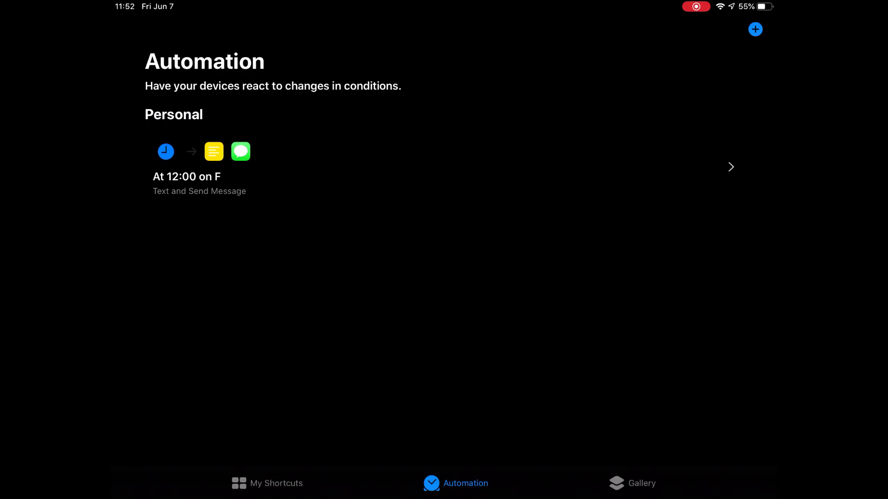
Open the Schedule Message shortcut from My Shortcuts and scroll to its top.
{"action": "left_click", "coordinate": [267, 484]}
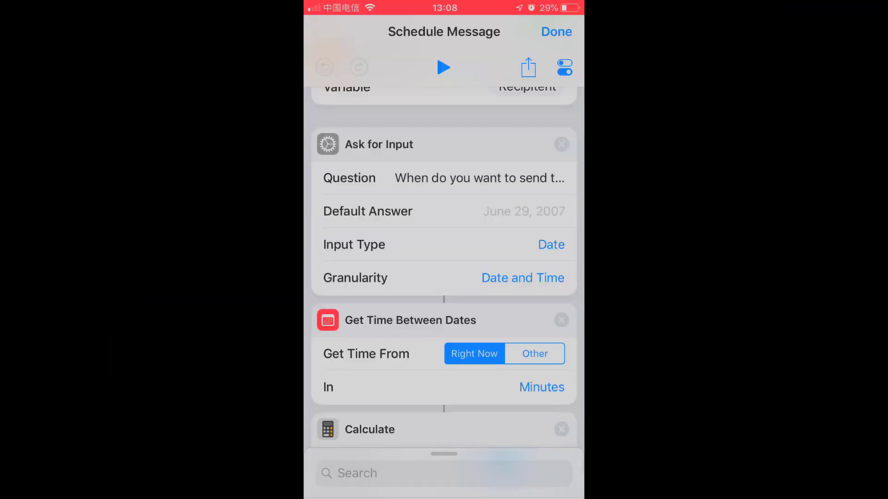
{"action": "scroll", "coordinate": [444, 277], "scroll_direction": "up", "scroll_amount": 10}
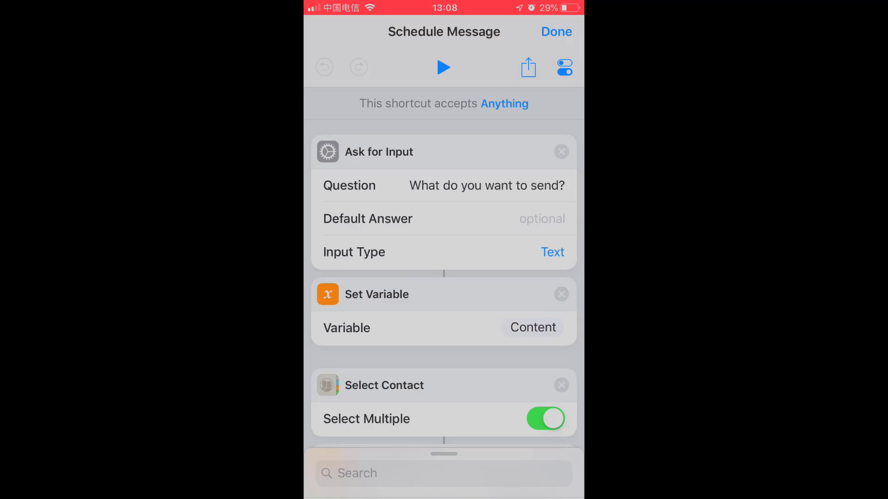
Run Schedule Message and enter 'Hi' as the message.
{"action": "left_click", "coordinate": [443, 67]}
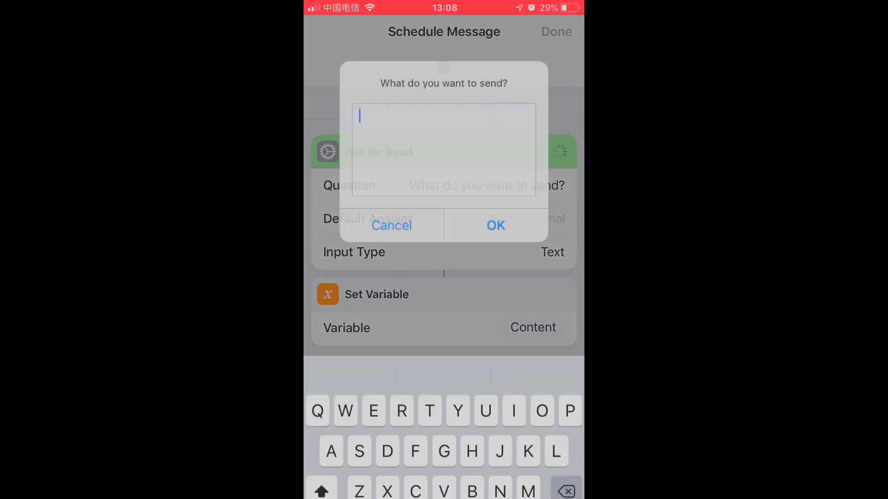
{"action": "type", "text": "Hi"}
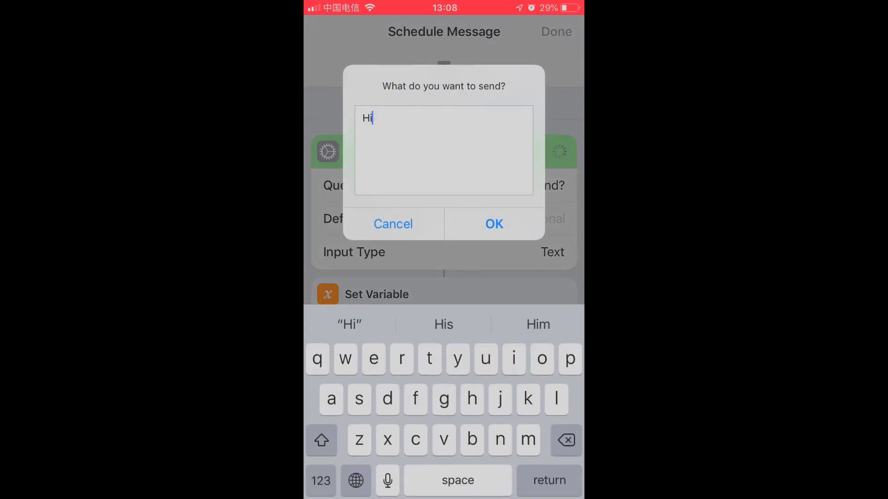
{"action": "left_click", "coordinate": [494, 224]}
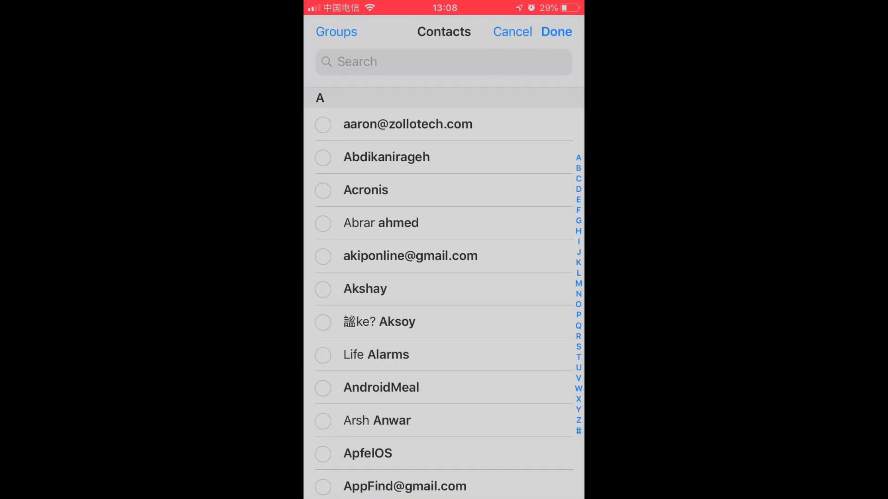
Scroll through the Contacts picker to find recipients.
{"action": "scroll", "coordinate": [444, 301], "scroll_direction": "down", "scroll_amount": 10}
{"action": "scroll", "coordinate": [444, 300], "scroll_direction": "down", "scroll_amount": 3}
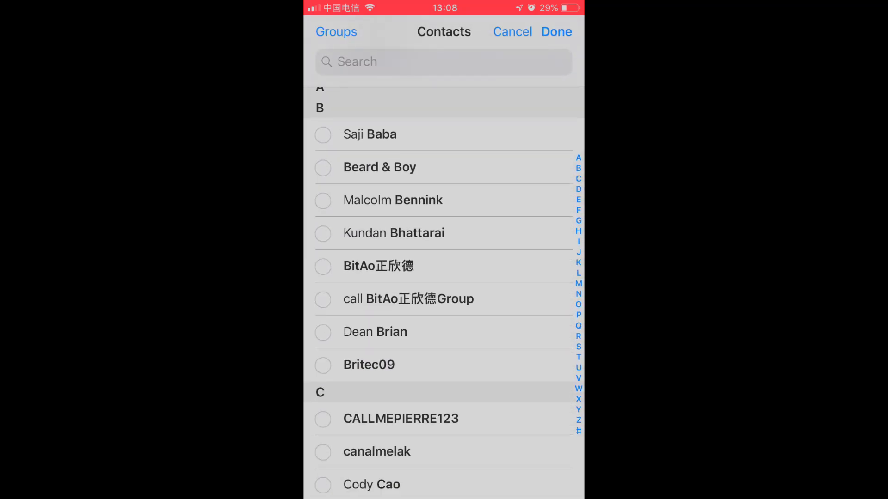
{"action": "scroll", "coordinate": [444, 301], "scroll_direction": "down", "scroll_amount": 2}
{"action": "scroll", "coordinate": [444, 301], "scroll_direction": "down", "scroll_amount": 4}
{"action": "scroll", "coordinate": [444, 301], "scroll_direction": "down", "scroll_amount": 4}
{"action": "scroll", "coordinate": [444, 300], "scroll_direction": "down", "scroll_amount": 1}
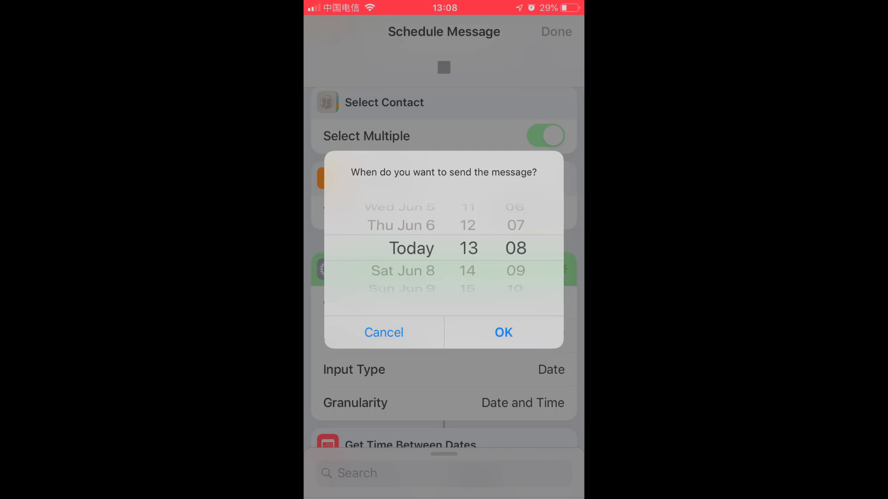
Set the send time to 14:08 today and confirm.
{"action": "left_click_drag", "start_coordinate": [468, 271], "coordinate": [468, 248]}
{"action": "left_click", "coordinate": [503, 333]}
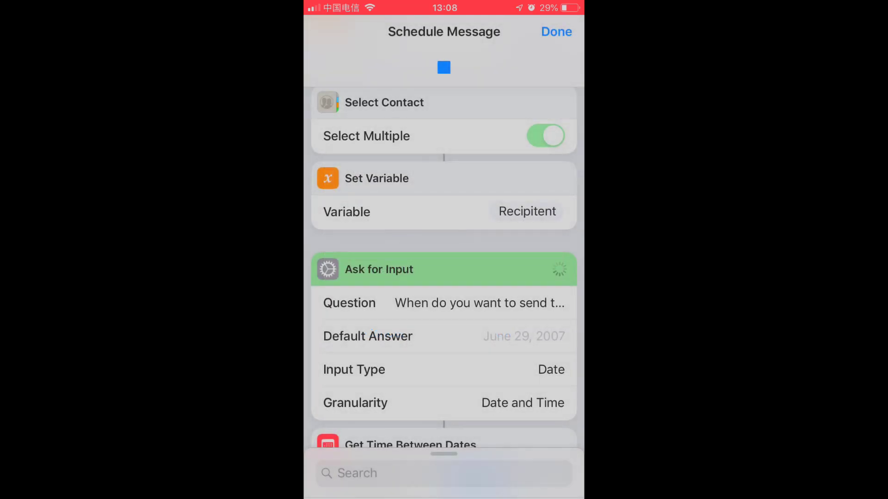